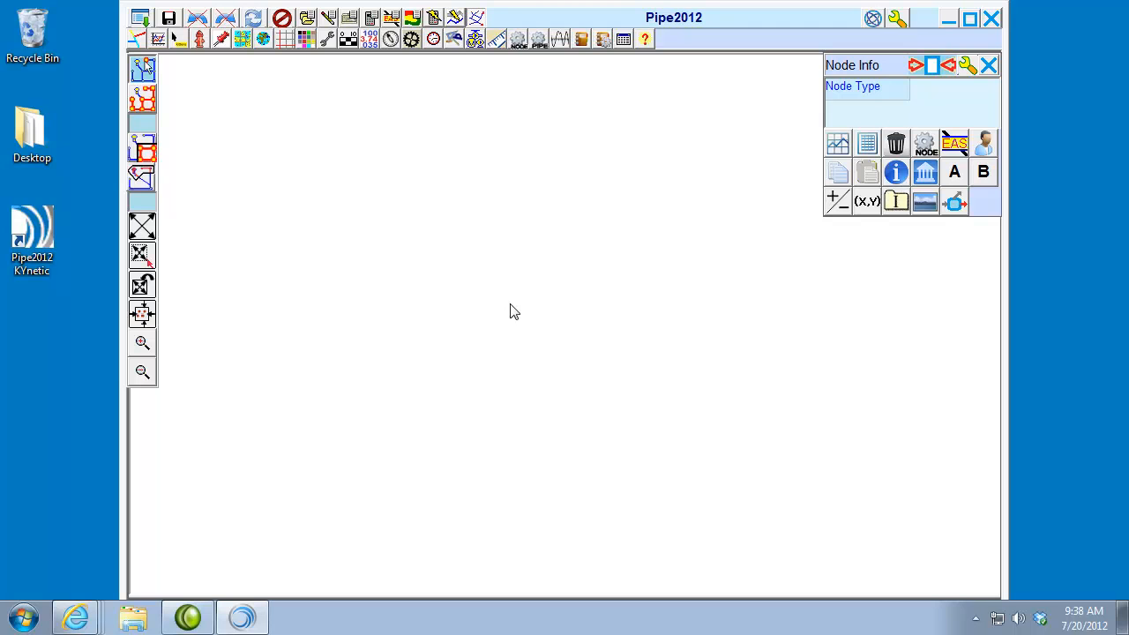
Step: Enable display of internet background maps in the Internet Maps settings
click(264, 40)
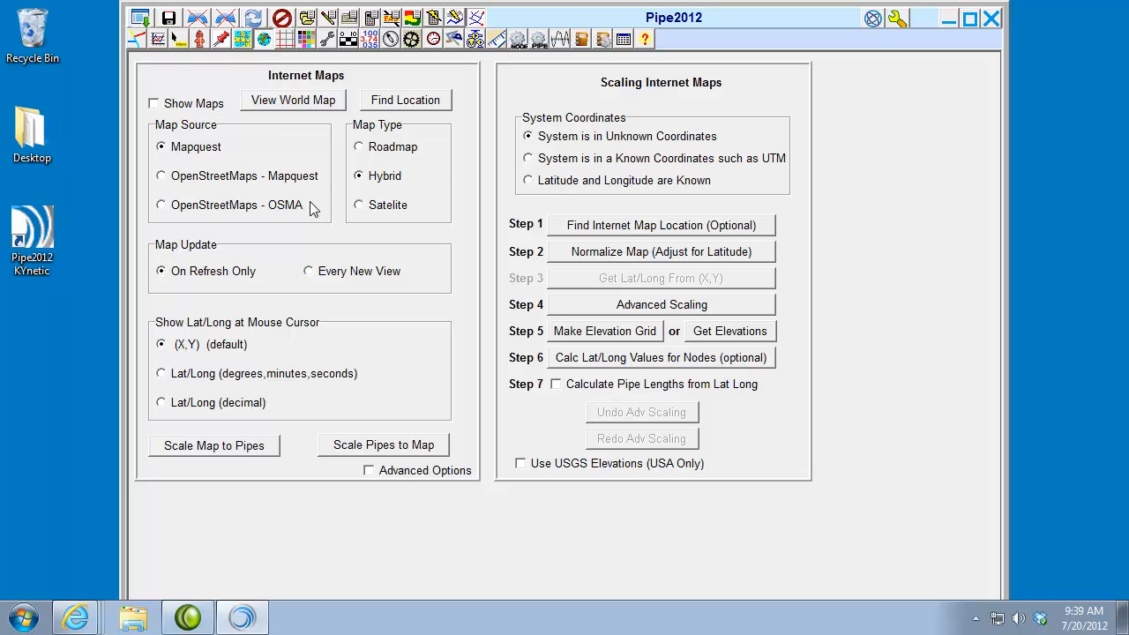
click(154, 104)
Step: Look up Lexington, KY and accept it as the background map location for the network
click(405, 99)
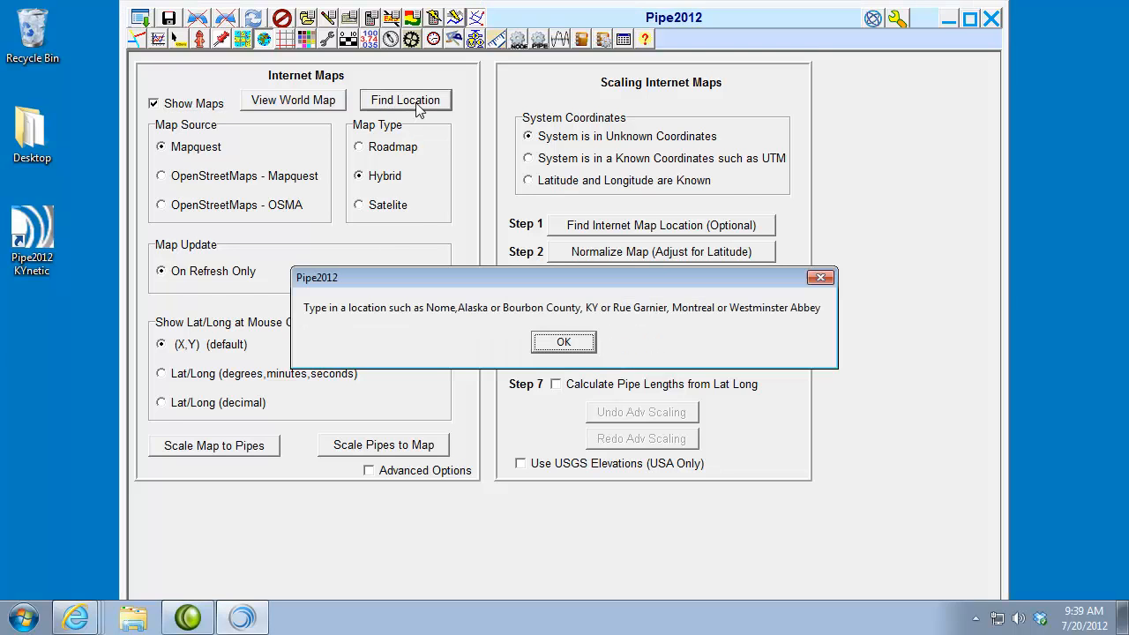
click(585, 342)
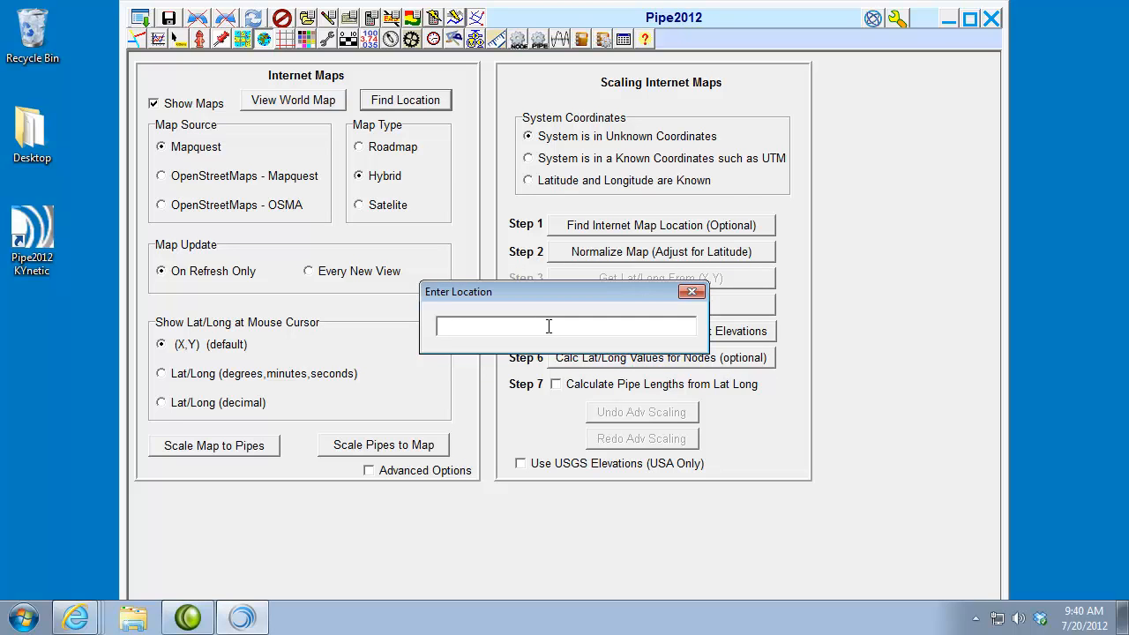
text(Lex)
text(ington)
text(, KY)
key(Return)
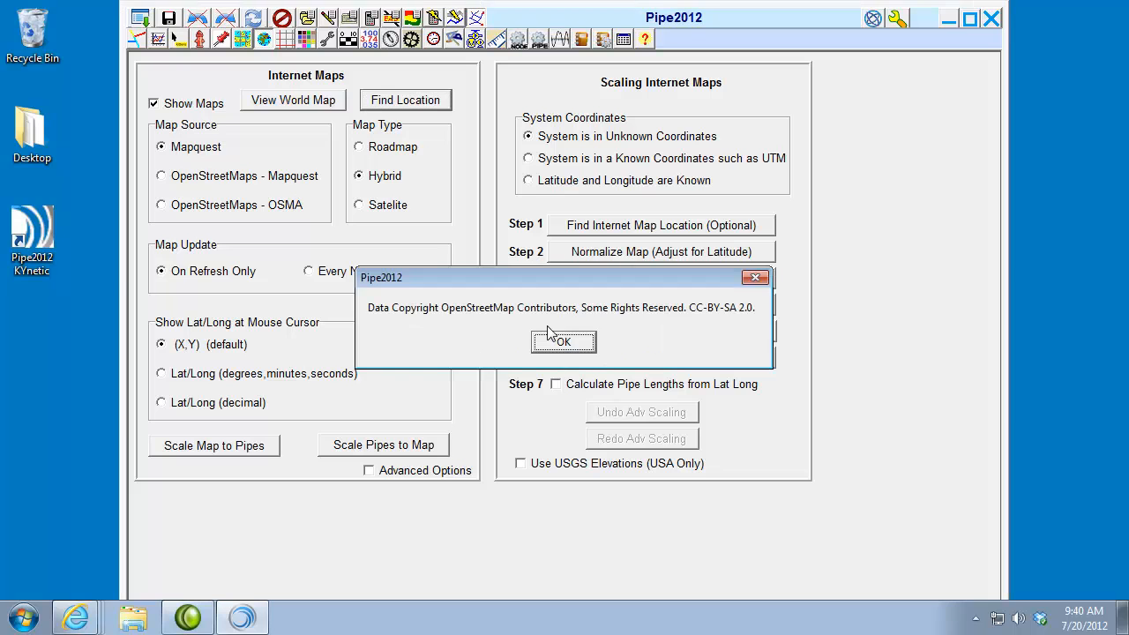
click(561, 342)
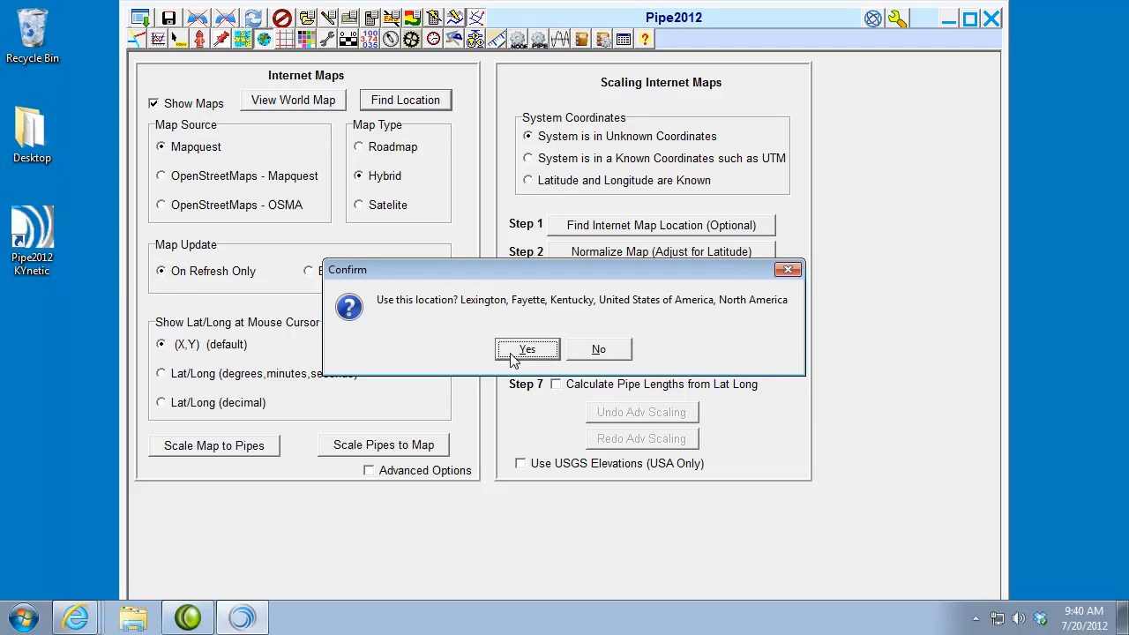
click(525, 349)
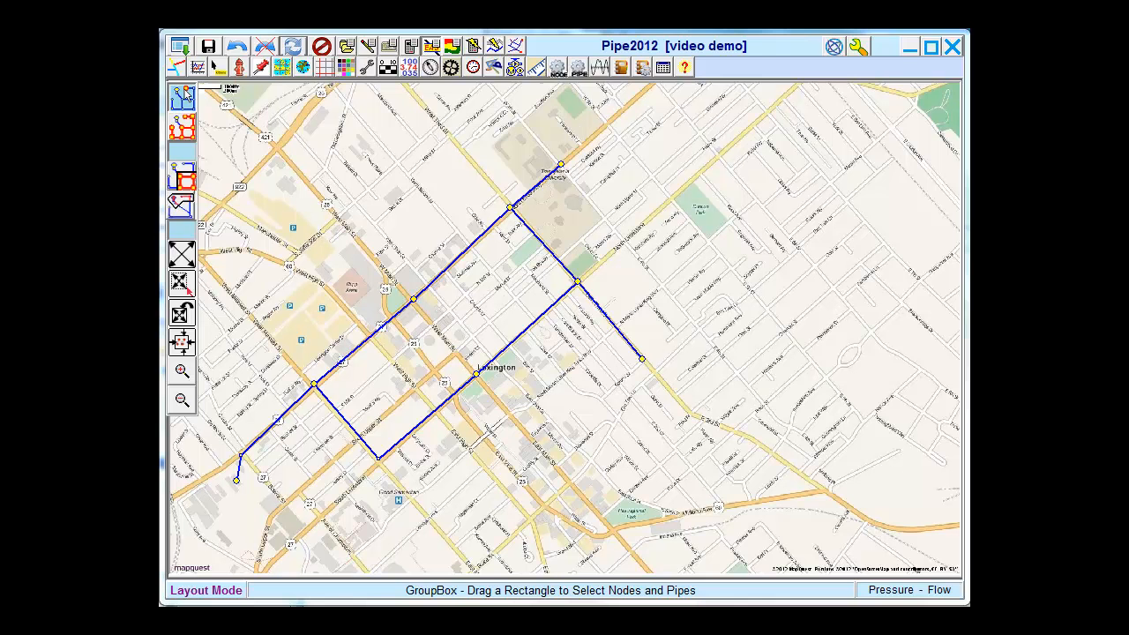
Step: Fetch internet elevations and calculate them for every node in the network
click(303, 68)
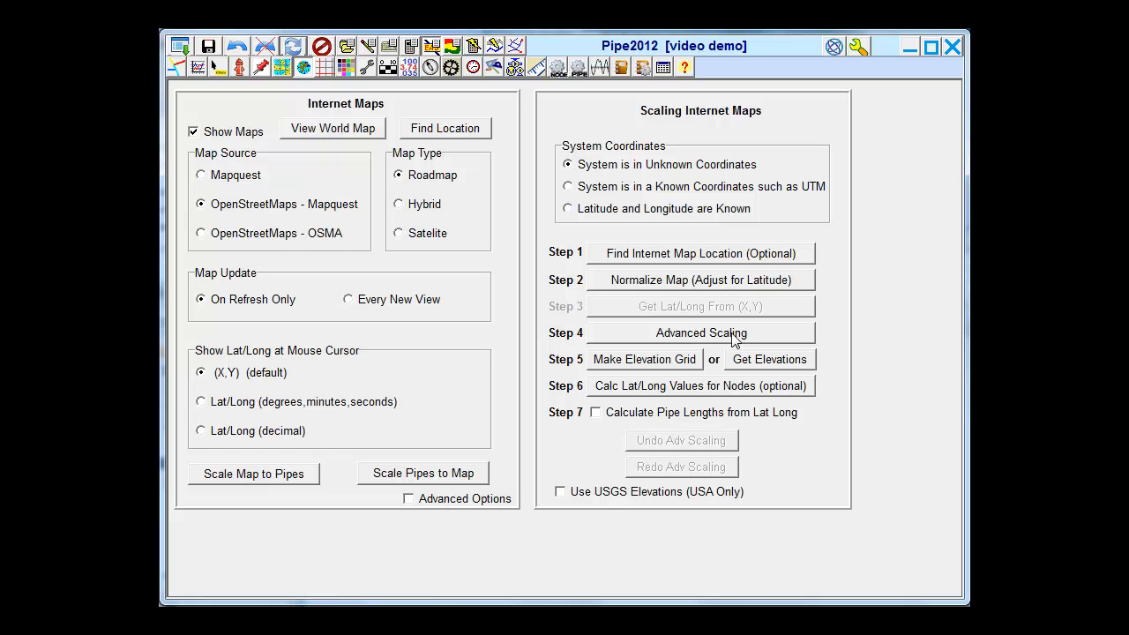
click(785, 364)
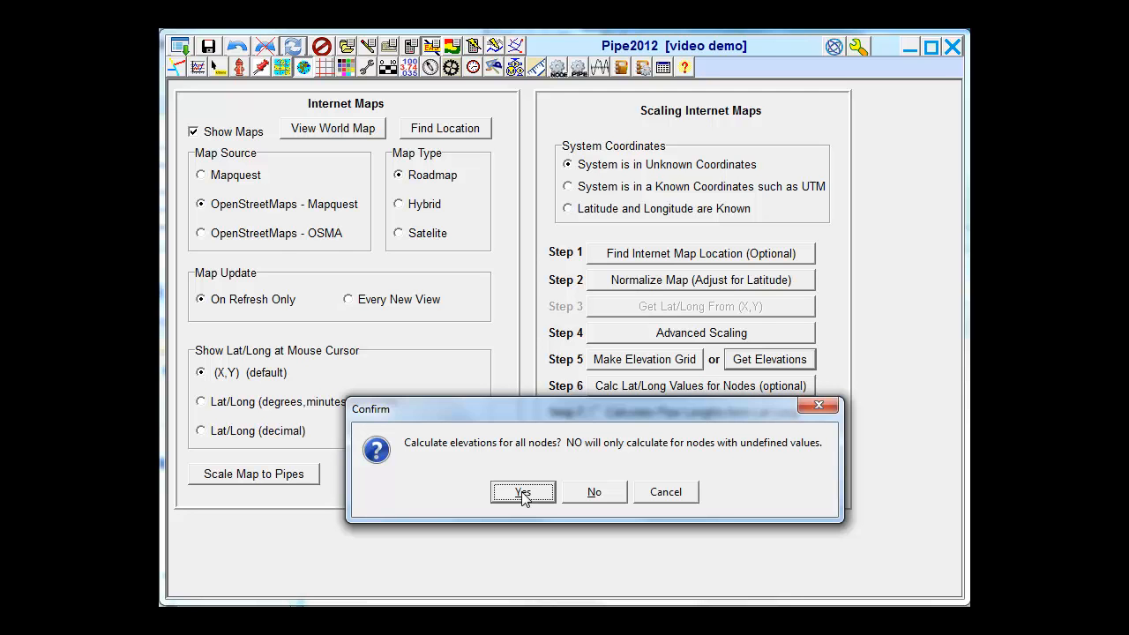
click(522, 492)
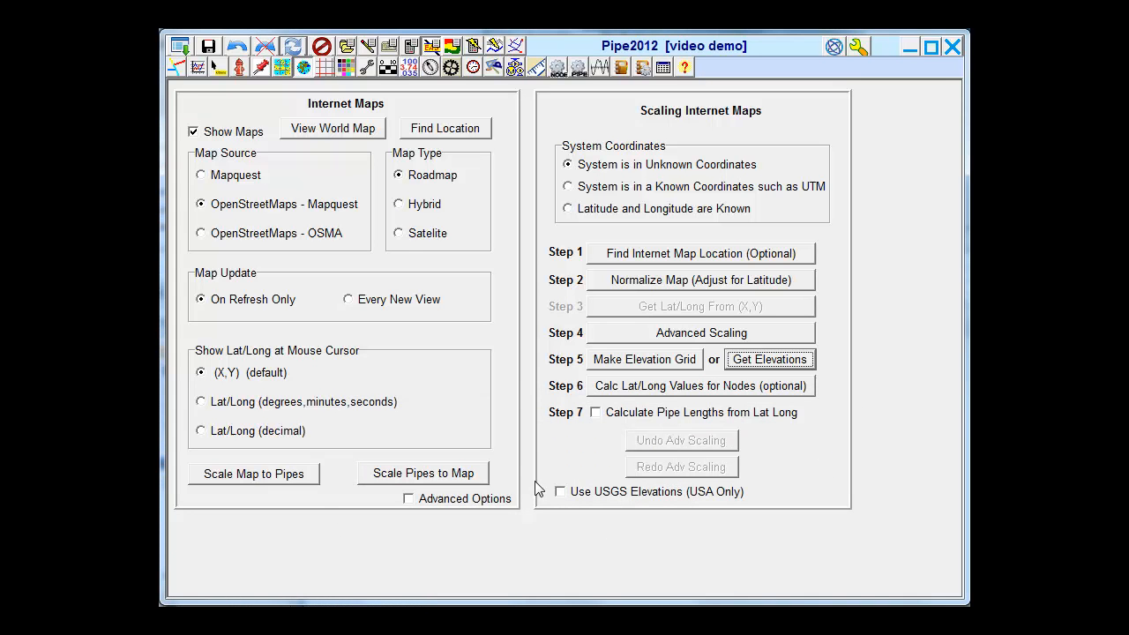
Step: Check imported elevations at junctions J-4 (990.81), J-5, J-3 (997.38) and J-8 (961.29) on the network map
click(515, 46)
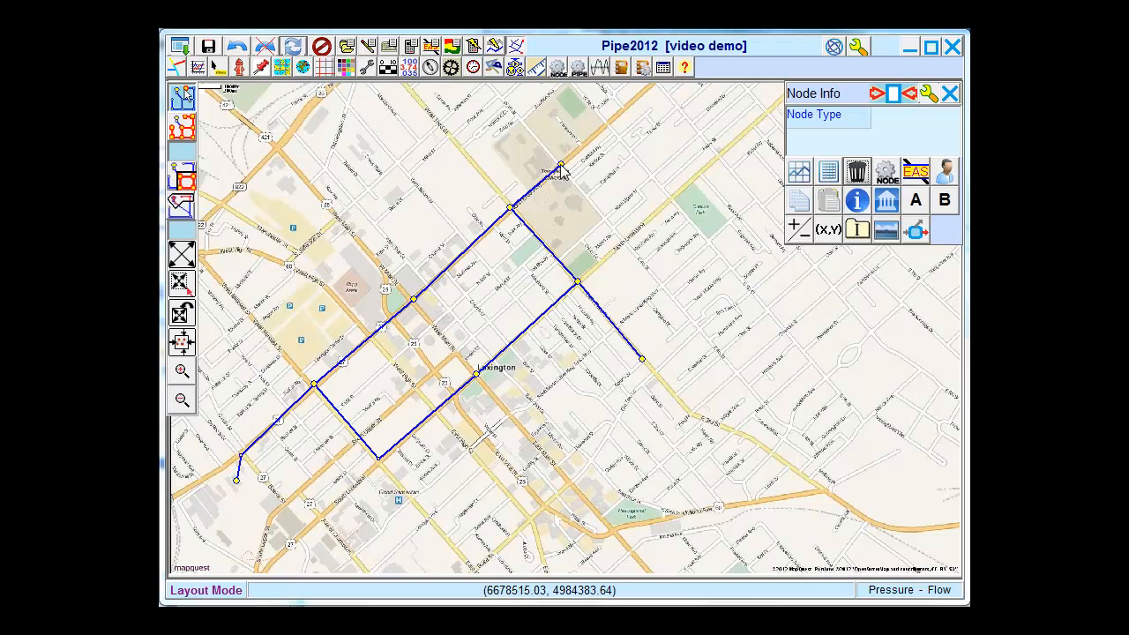
click(561, 166)
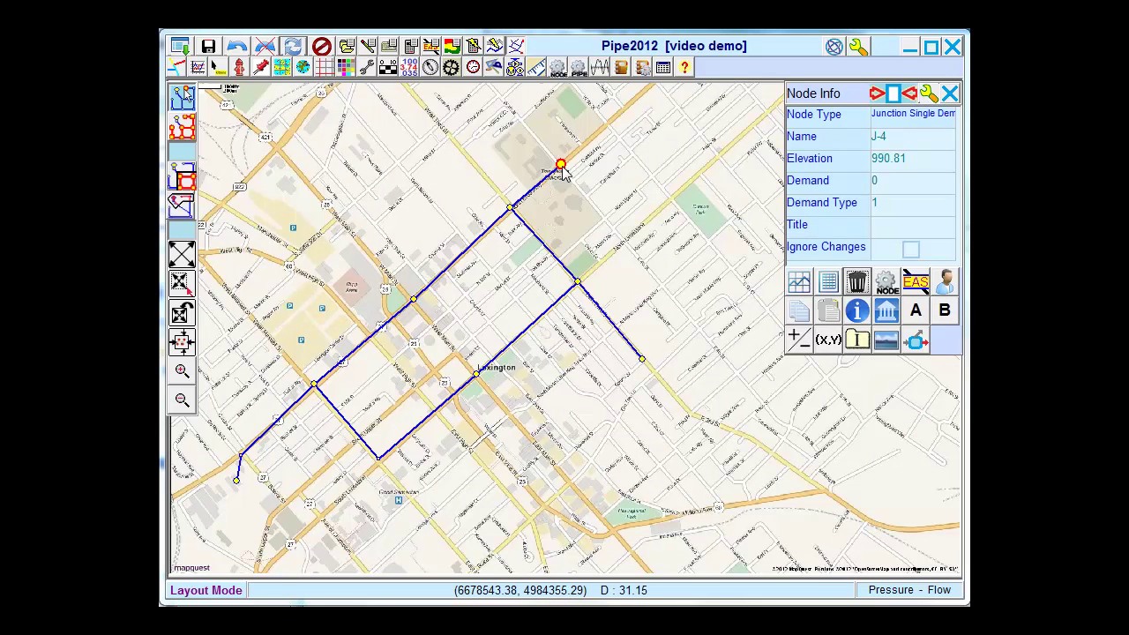
click(510, 207)
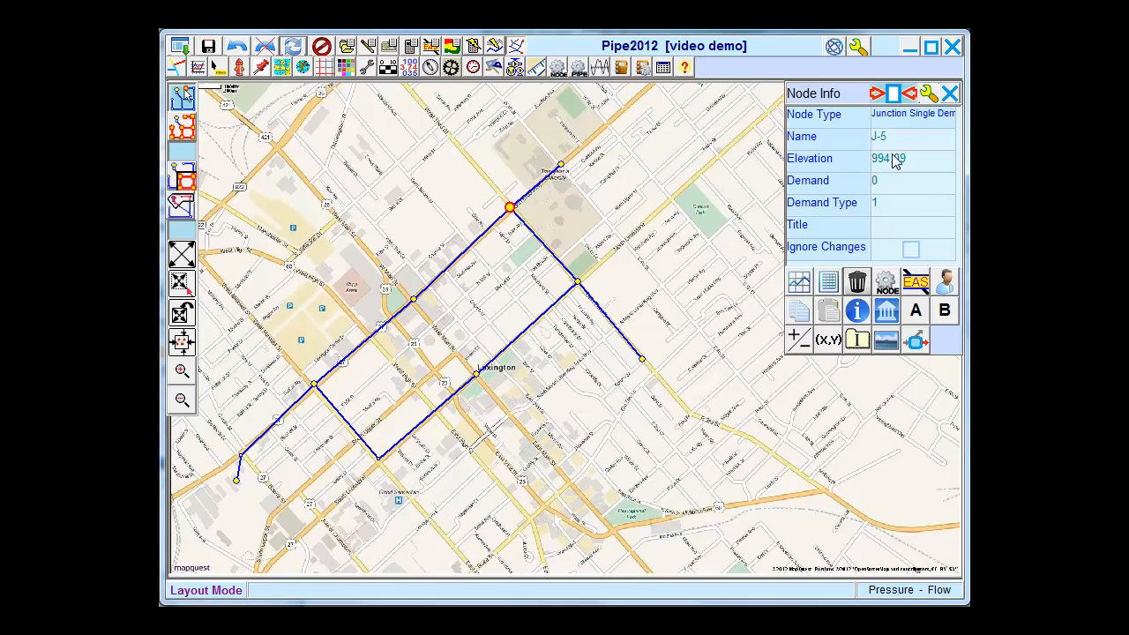
click(642, 359)
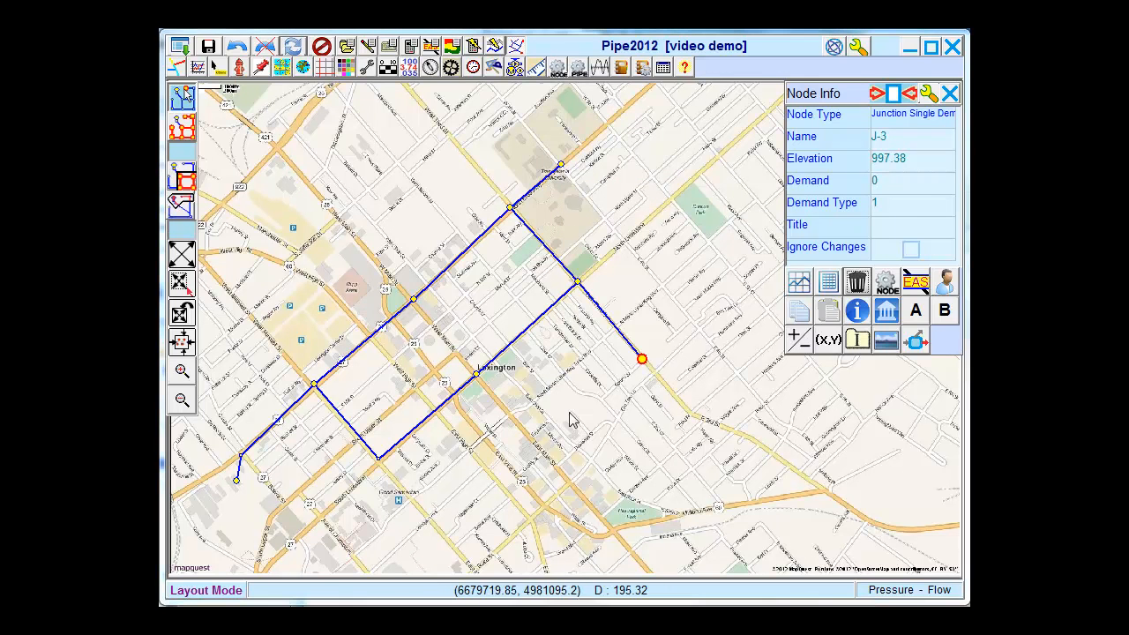
click(477, 373)
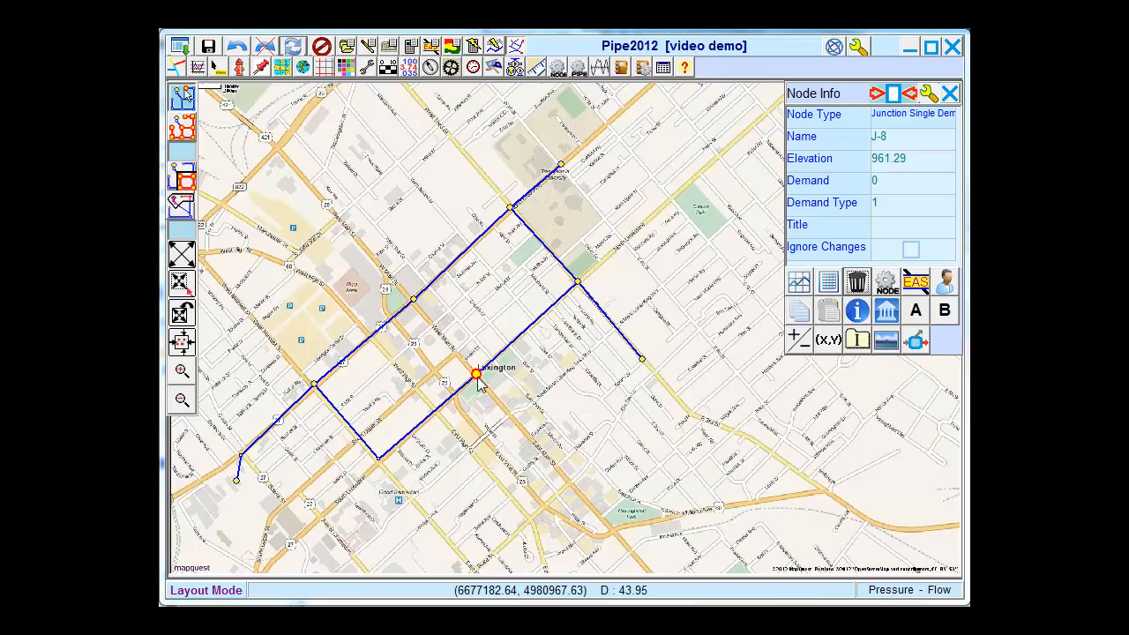